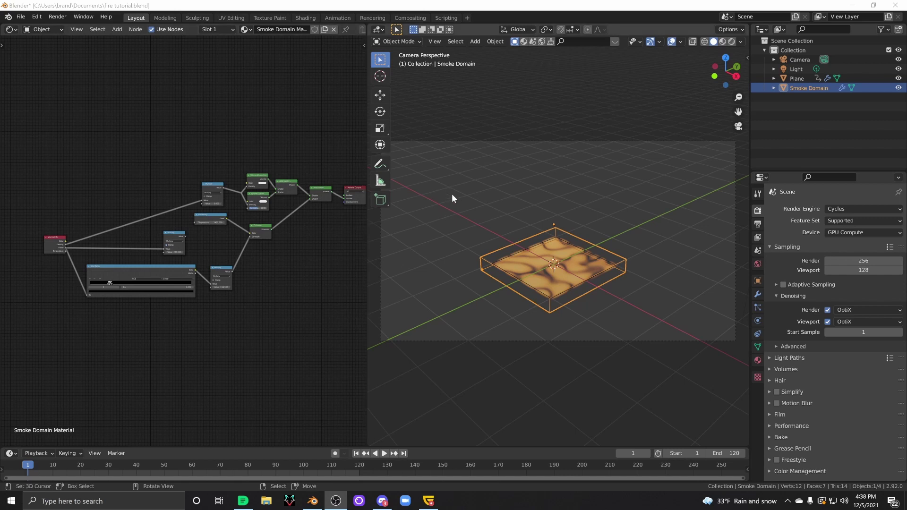
Connect the Multiply node's Value output to the Emission node's Strength input, replacing 114.3.
{"action": "left_click", "coordinate": [268, 284]}
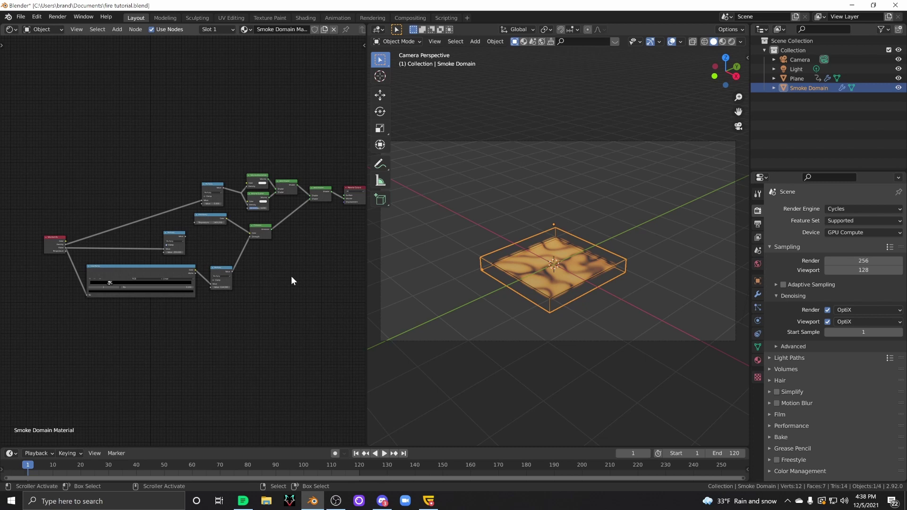
{"action": "scroll", "coordinate": [287, 277], "scroll_direction": "up", "scroll_amount": 1}
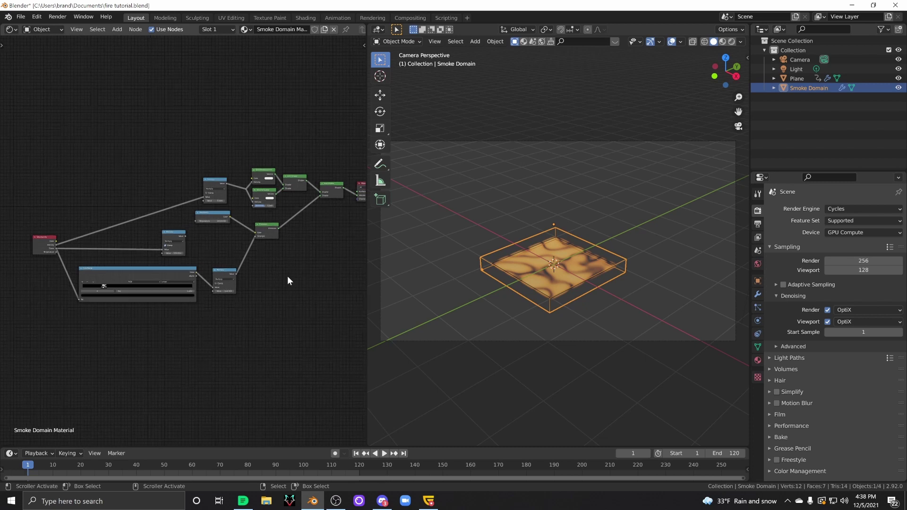
{"action": "scroll", "coordinate": [288, 276], "scroll_direction": "down", "scroll_amount": 2}
{"action": "scroll", "coordinate": [287, 277], "scroll_direction": "up", "scroll_amount": 1}
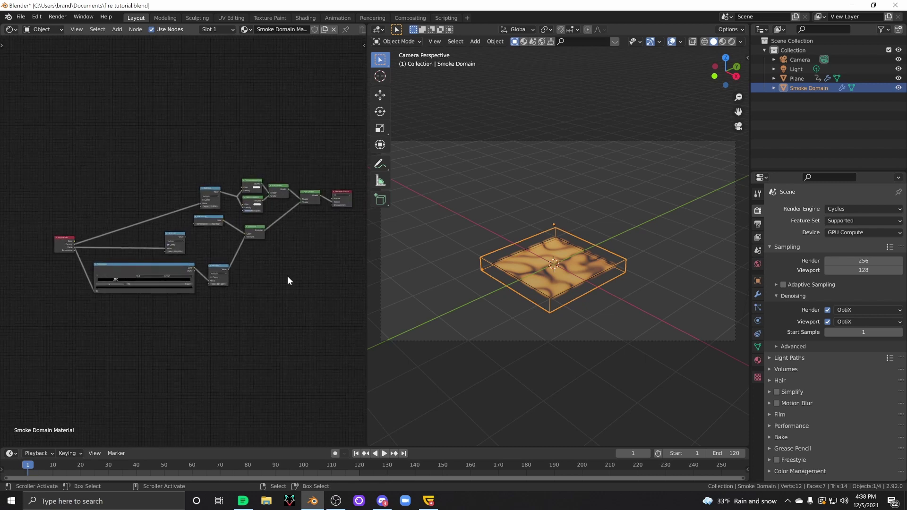
{"action": "middle_click_drag", "start_coordinate": [287, 276], "coordinate": [270, 281]}
{"action": "scroll", "coordinate": [267, 275], "scroll_direction": "up", "scroll_amount": 1}
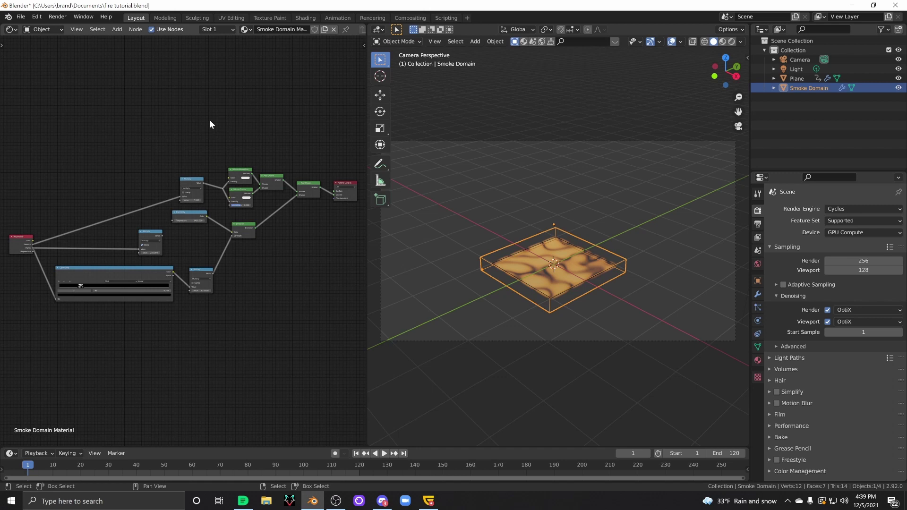
{"action": "scroll", "coordinate": [199, 243], "scroll_direction": "up", "scroll_amount": 4}
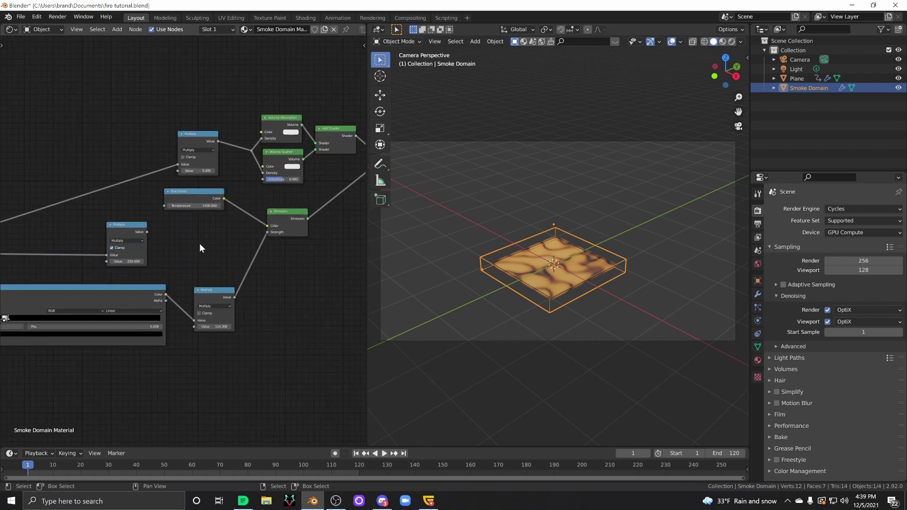
{"action": "left_click_drag", "start_coordinate": [137, 229], "coordinate": [289, 230]}
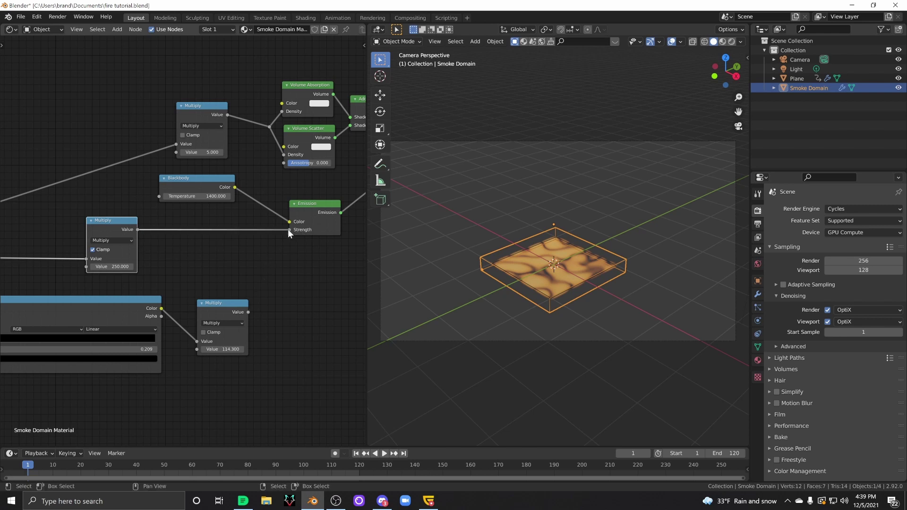
Switch the viewport to Rendered shading and go to frame 44.
{"action": "left_click", "coordinate": [732, 41]}
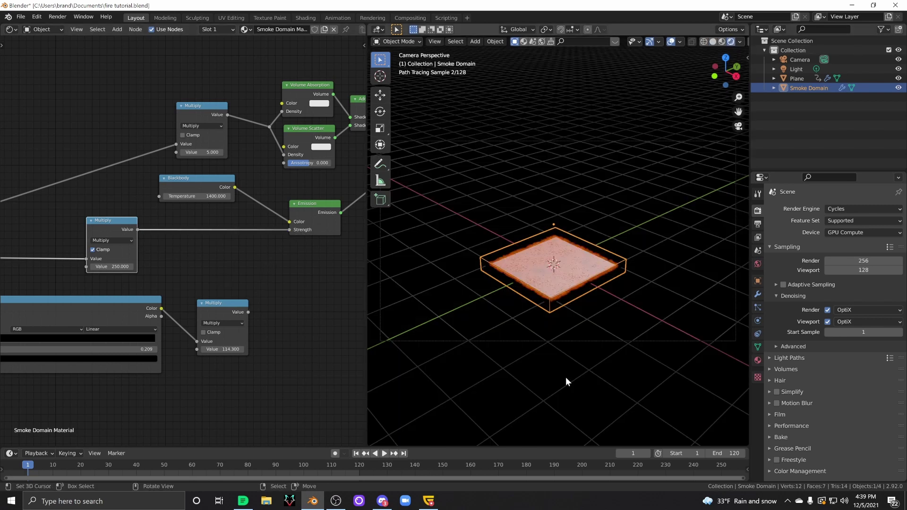
{"action": "scroll", "coordinate": [591, 359], "scroll_direction": "up", "scroll_amount": 4}
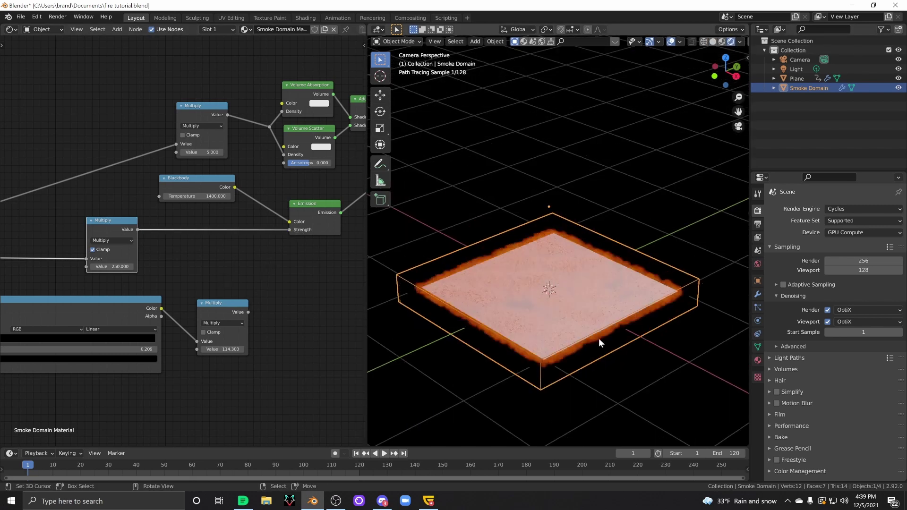
{"action": "left_click", "coordinate": [148, 464]}
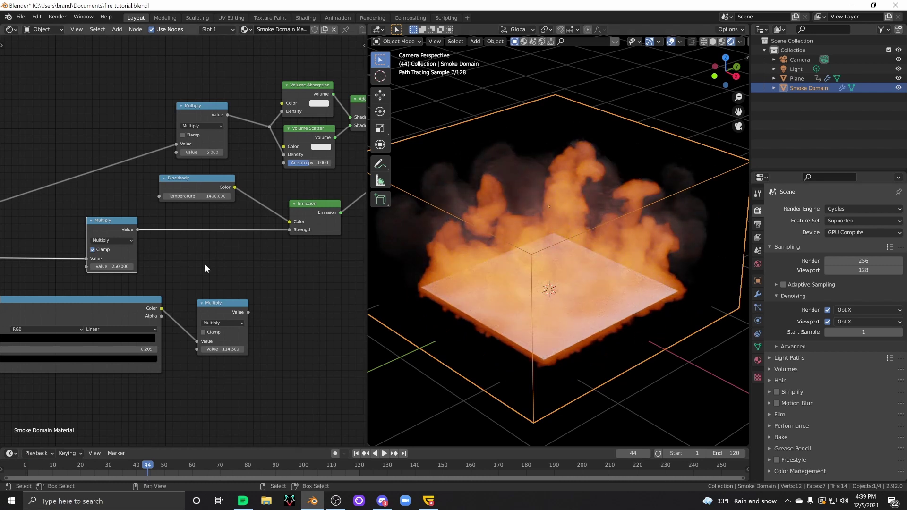
Uncheck Clamp on the Multiply node and set its value to 38.2.
{"action": "left_click", "coordinate": [94, 250]}
{"action": "left_click_drag", "start_coordinate": [111, 266], "coordinate": [111, 266]}
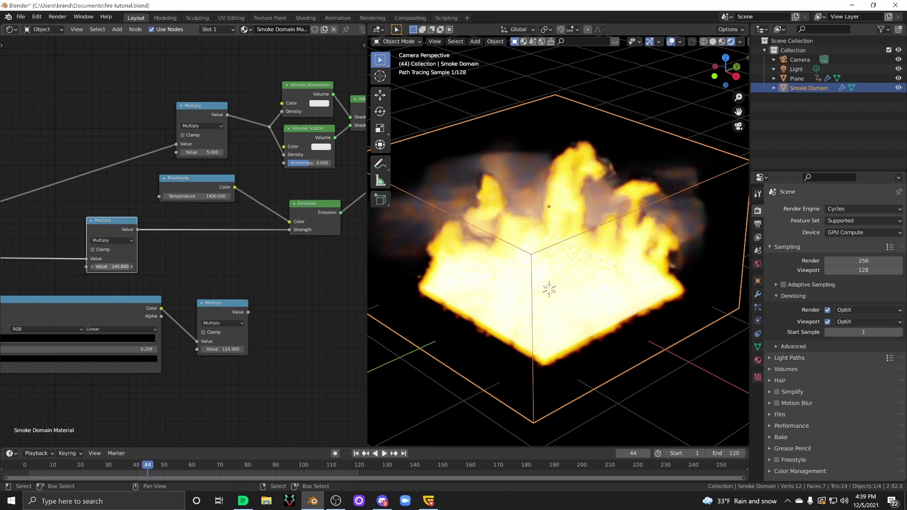
{"action": "left_click", "coordinate": [111, 266]}
{"action": "type", "text": "72.6"}
{"action": "key", "text": "BackSpace"}
{"action": "key", "text": "BackSpace"}
{"action": "key", "text": "BackSpace"}
{"action": "key", "text": "BackSpace"}
{"action": "type", "text": "10"}
{"action": "key", "text": "Return"}
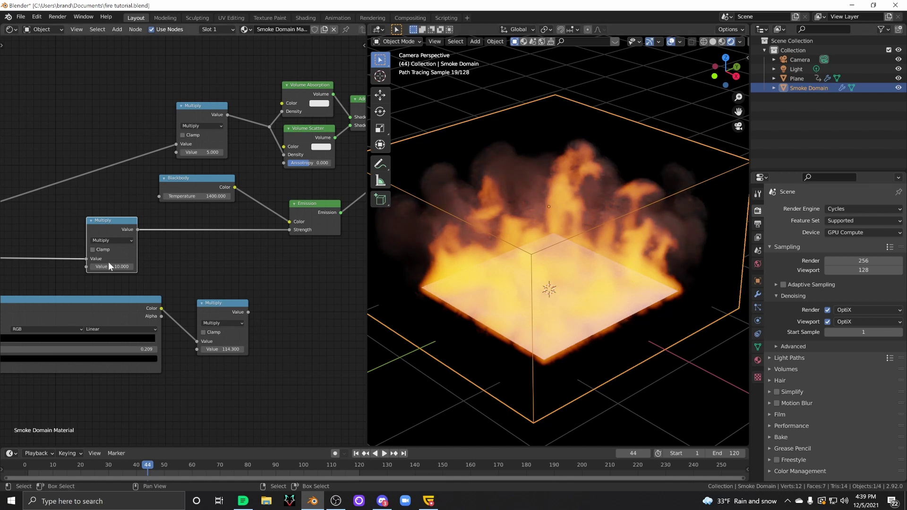
{"action": "left_click_drag", "start_coordinate": [109, 266], "coordinate": [156, 266]}
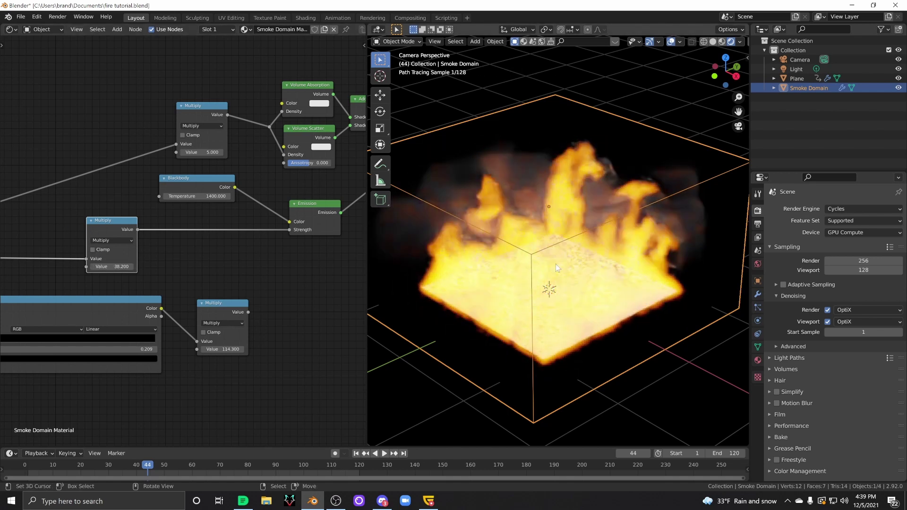
{"action": "scroll", "coordinate": [611, 283], "scroll_direction": "down", "scroll_amount": 3}
{"action": "scroll", "coordinate": [610, 283], "scroll_direction": "down", "scroll_amount": 2}
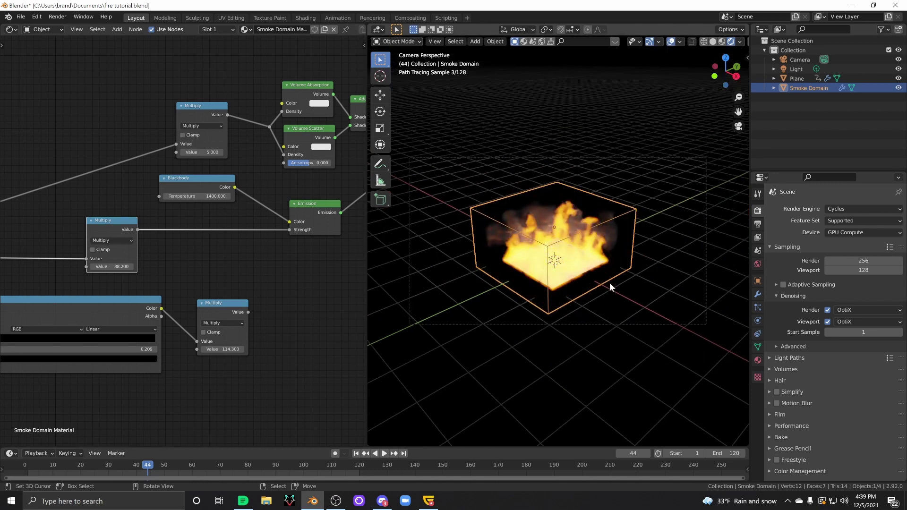
{"action": "scroll", "coordinate": [610, 282], "scroll_direction": "up", "scroll_amount": 2}
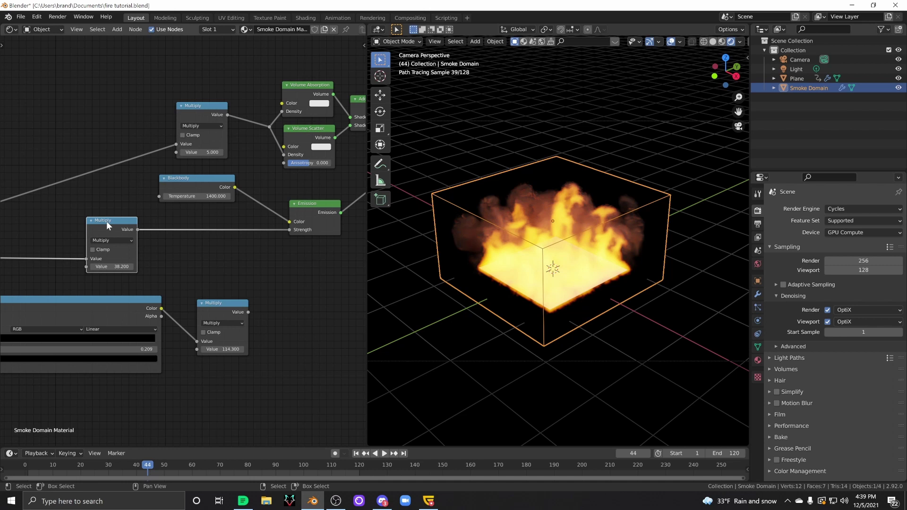
Set the emission Multiply to 40.2 and draw a Ctrl+B render border around the smoke domain.
{"action": "scroll", "coordinate": [100, 256], "scroll_direction": "down", "scroll_amount": 3}
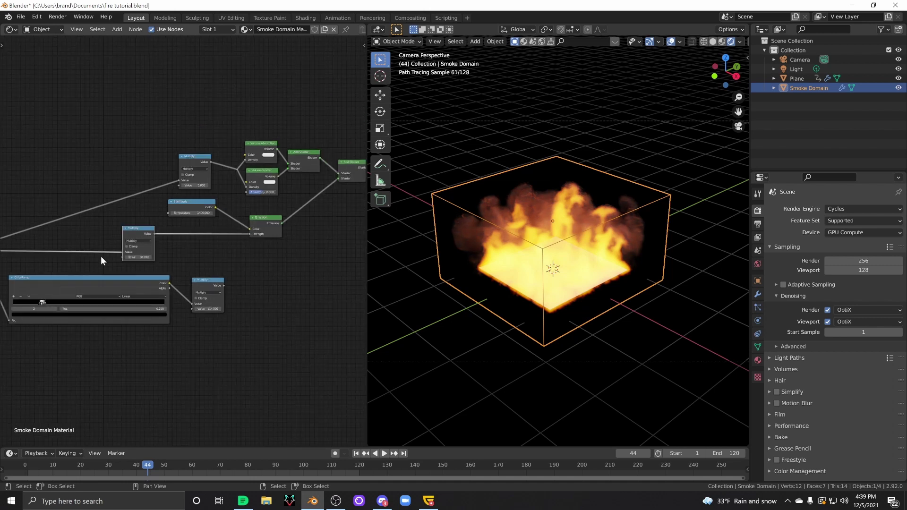
{"action": "middle_click_drag", "start_coordinate": [75, 197], "coordinate": [69, 177]}
{"action": "scroll", "coordinate": [227, 207], "scroll_direction": "up", "scroll_amount": 4}
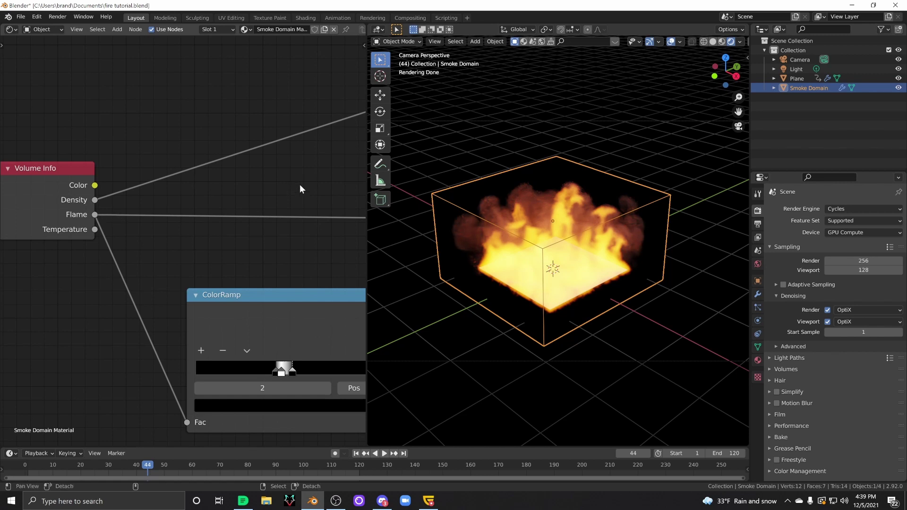
{"action": "middle_click_drag", "start_coordinate": [300, 185], "coordinate": [87, 234]}
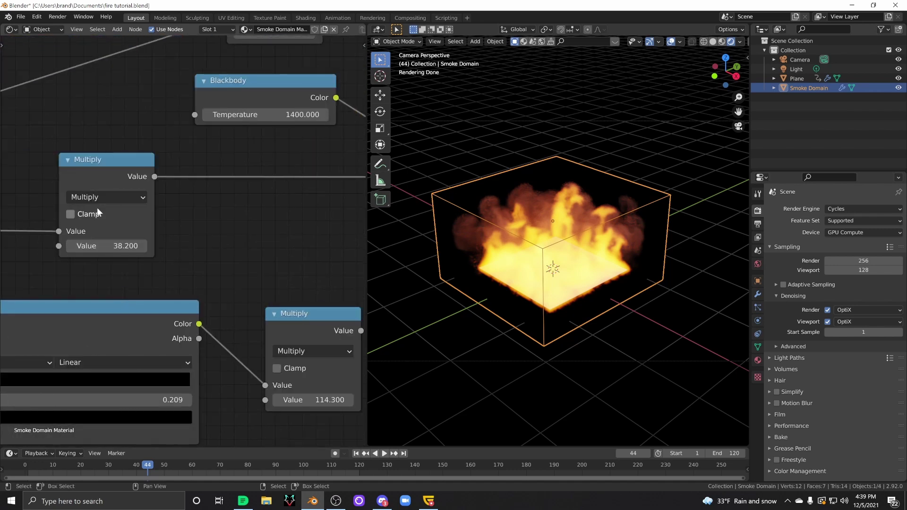
{"action": "left_click", "coordinate": [107, 246]}
{"action": "type", "text": "3.6"}
{"action": "key", "text": "Return"}
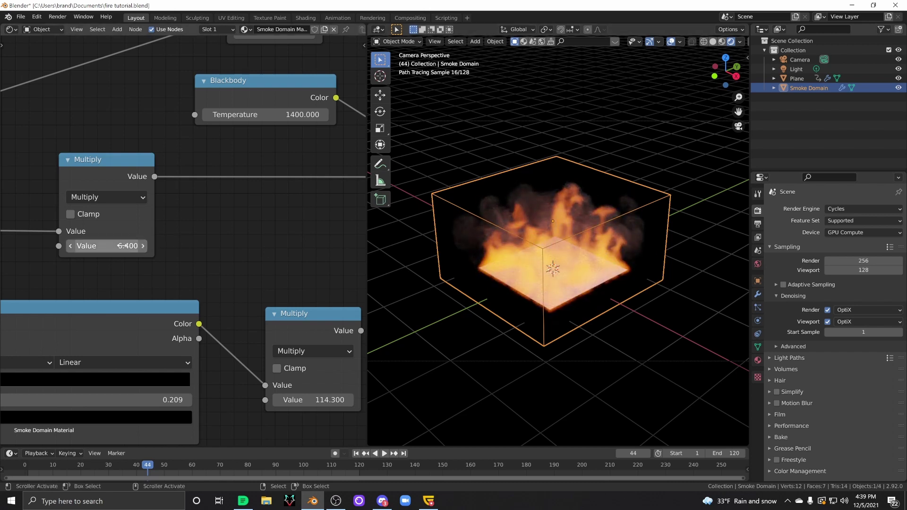
{"action": "left_click_drag", "start_coordinate": [124, 245], "coordinate": [160, 247]}
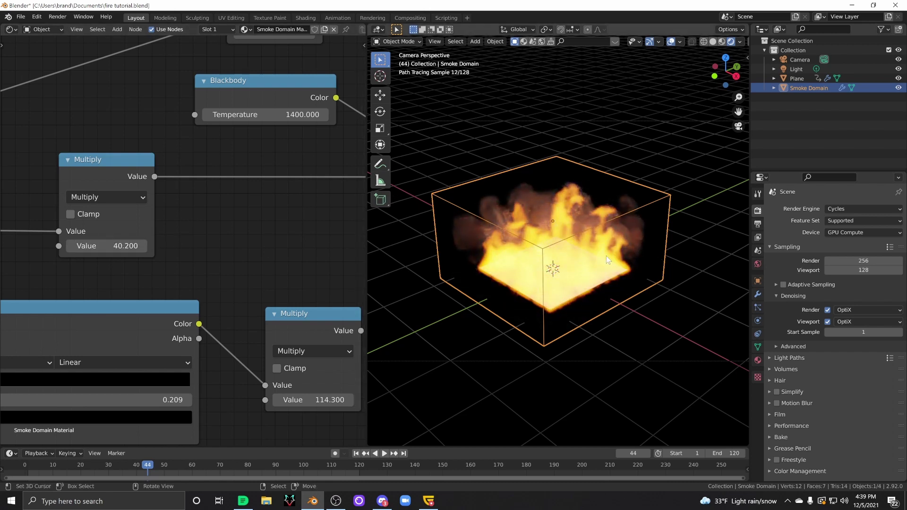
{"action": "key", "text": "ctrl+b"}
{"action": "left_click_drag", "start_coordinate": [444, 138], "coordinate": [665, 351]}
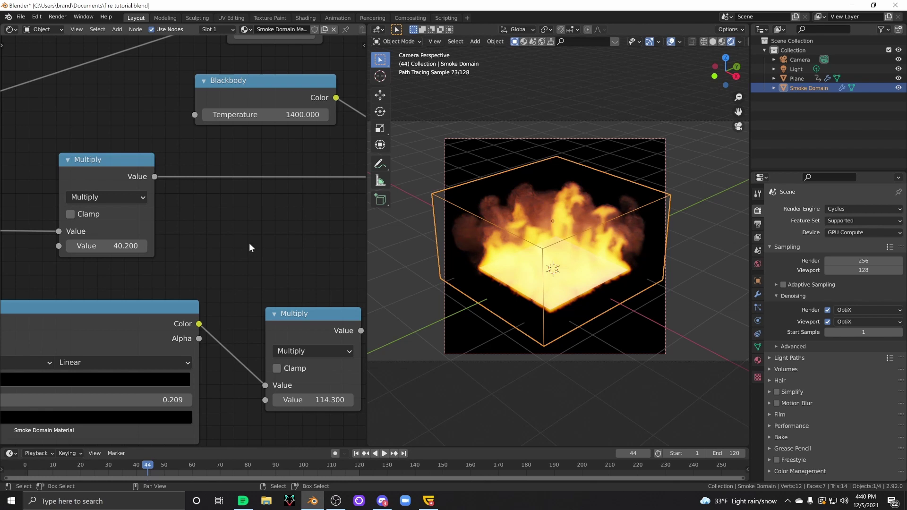
Frame the Volume Info, ColorRamp and Multiply nodes in the node editor.
{"action": "scroll", "coordinate": [246, 236], "scroll_direction": "down", "scroll_amount": 5}
{"action": "scroll", "coordinate": [245, 234], "scroll_direction": "up", "scroll_amount": 3}
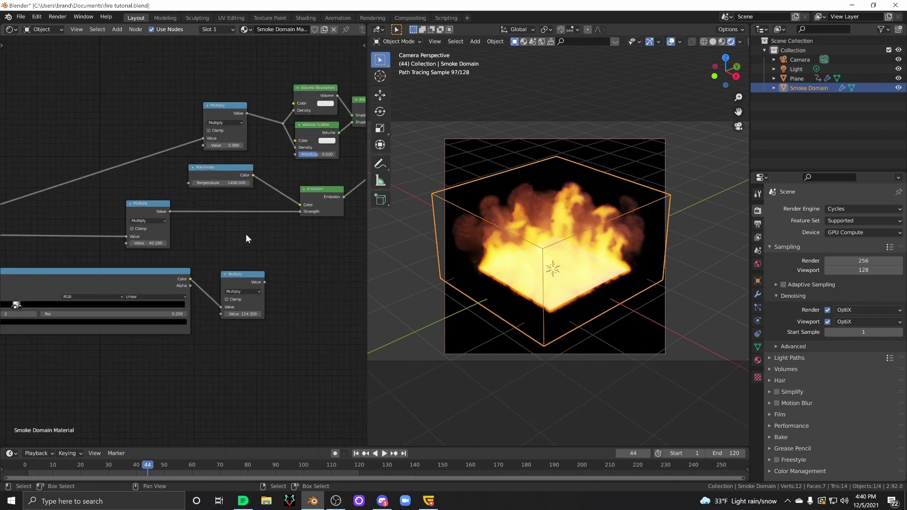
{"action": "scroll", "coordinate": [235, 263], "scroll_direction": "down", "scroll_amount": 3}
{"action": "scroll", "coordinate": [231, 260], "scroll_direction": "up", "scroll_amount": 3}
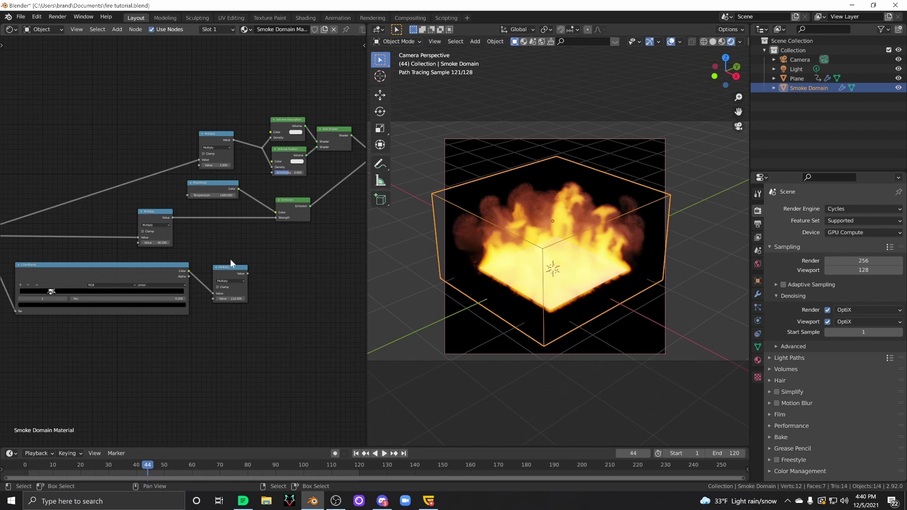
{"action": "scroll", "coordinate": [211, 264], "scroll_direction": "down", "scroll_amount": 1}
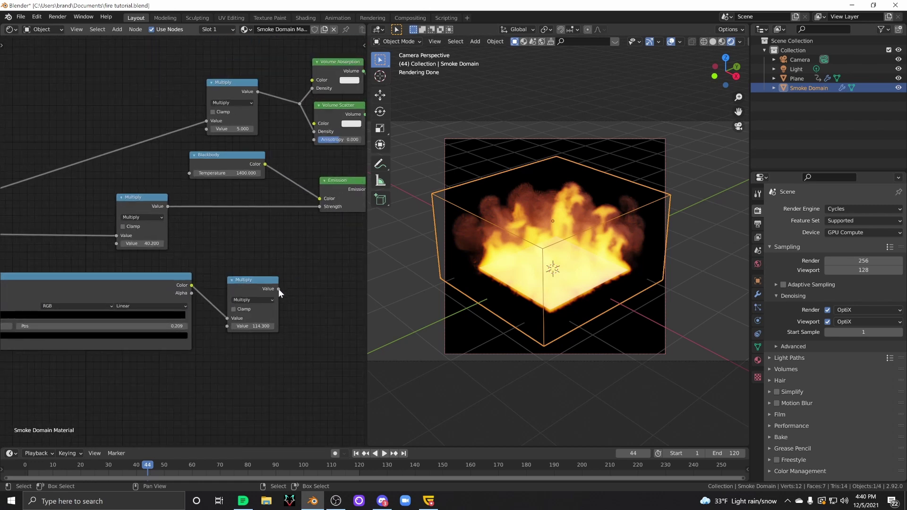
{"action": "scroll", "coordinate": [178, 289], "scroll_direction": "down", "scroll_amount": 3}
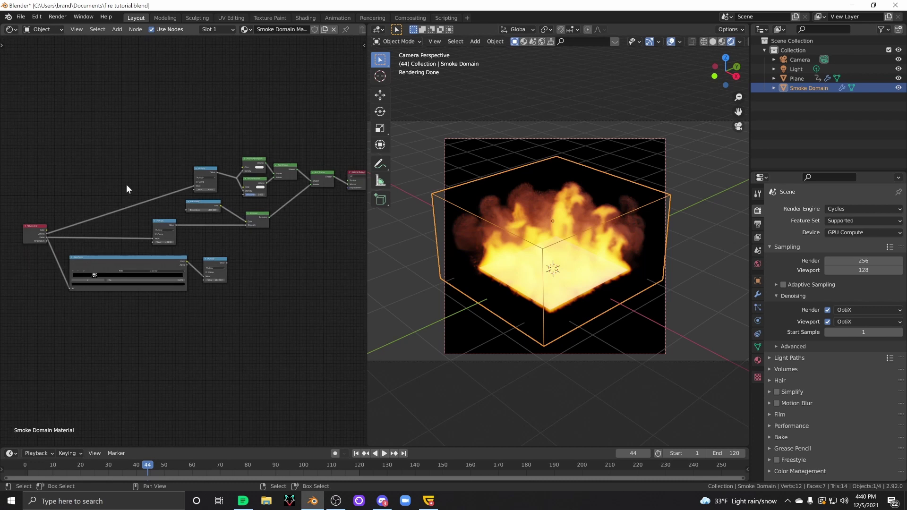
{"action": "middle_click_drag", "start_coordinate": [93, 191], "coordinate": [196, 146]}
{"action": "scroll", "coordinate": [178, 220], "scroll_direction": "up", "scroll_amount": 4}
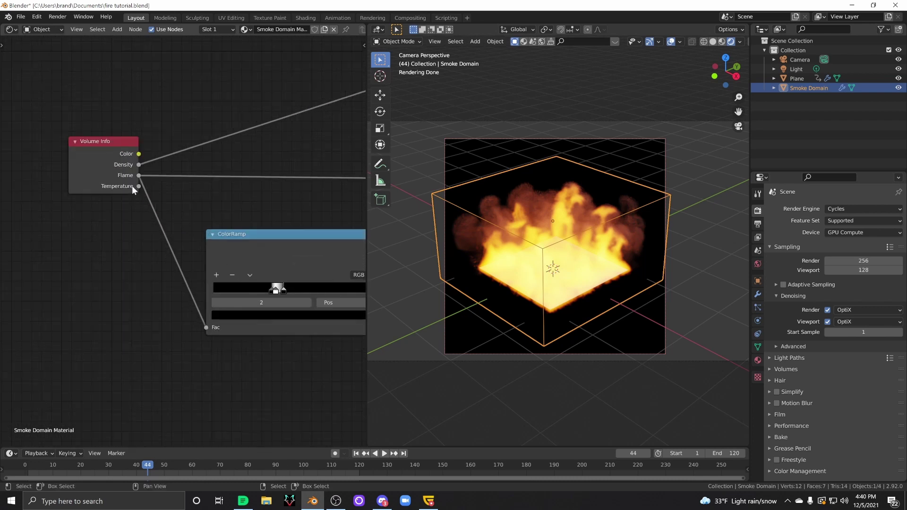
{"action": "scroll", "coordinate": [158, 239], "scroll_direction": "up", "scroll_amount": 3}
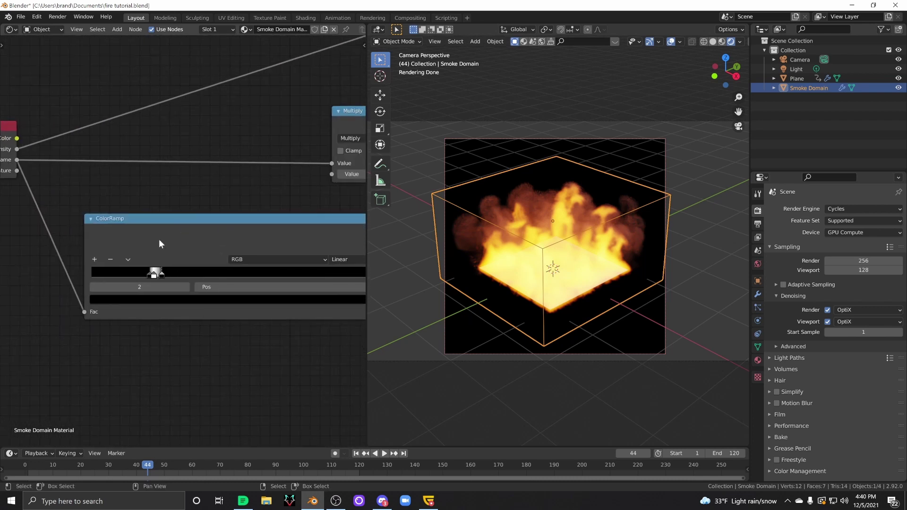
{"action": "scroll", "coordinate": [159, 328], "scroll_direction": "up", "scroll_amount": 2}
{"action": "middle_click_drag", "start_coordinate": [168, 413], "coordinate": [148, 348]}
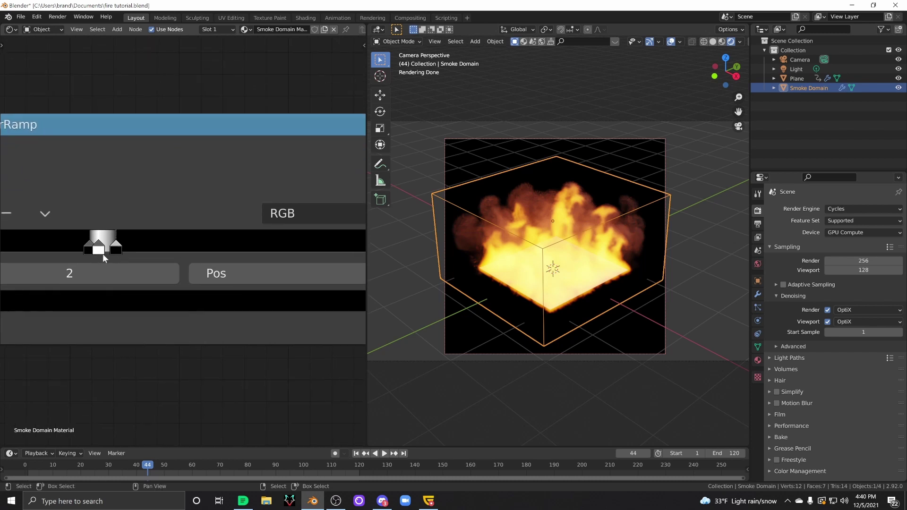
{"action": "scroll", "coordinate": [101, 256], "scroll_direction": "down", "scroll_amount": 5}
{"action": "middle_click_drag", "start_coordinate": [247, 334], "coordinate": [185, 350]}
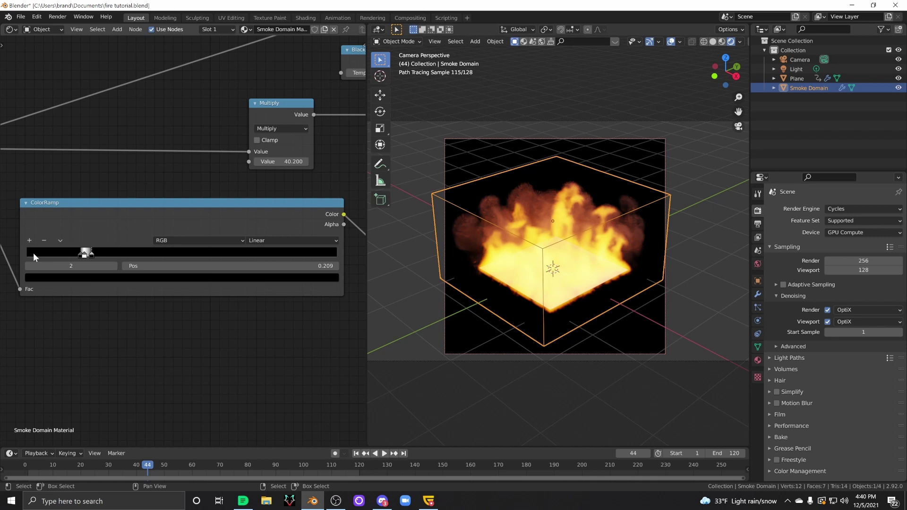
Cluster the three ColorRamp stops near 0.2, with white at 0.186 and black at 0.209.
{"action": "left_click", "coordinate": [86, 257]}
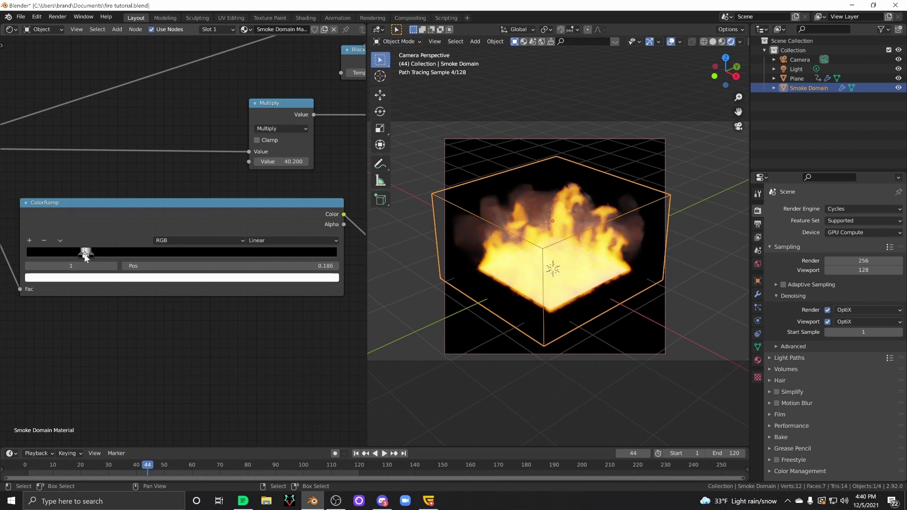
{"action": "scroll", "coordinate": [100, 333], "scroll_direction": "up", "scroll_amount": 2}
{"action": "scroll", "coordinate": [77, 274], "scroll_direction": "up", "scroll_amount": 4}
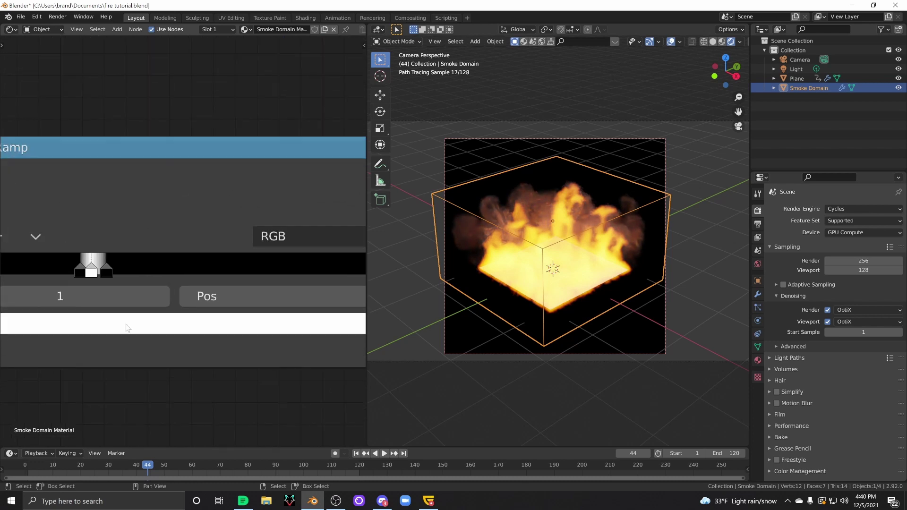
{"action": "left_click_drag", "start_coordinate": [77, 274], "coordinate": [83, 273]}
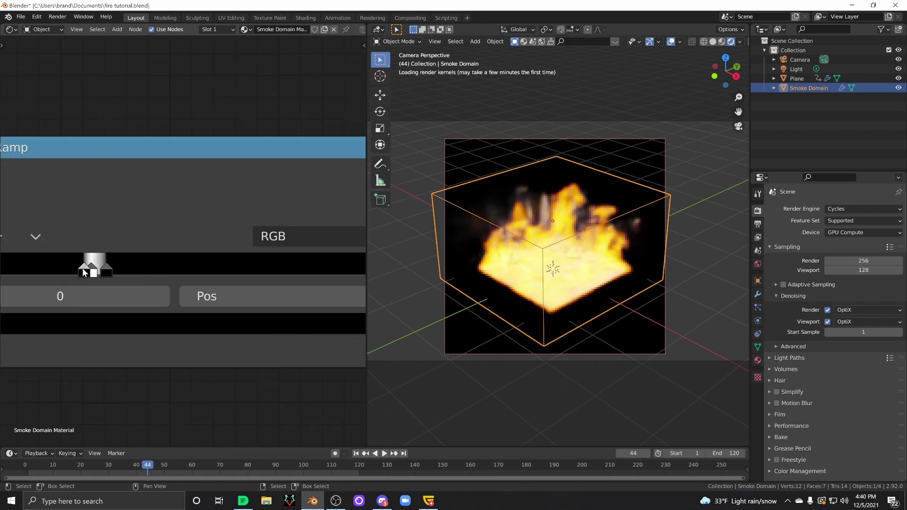
{"action": "left_click", "coordinate": [92, 272]}
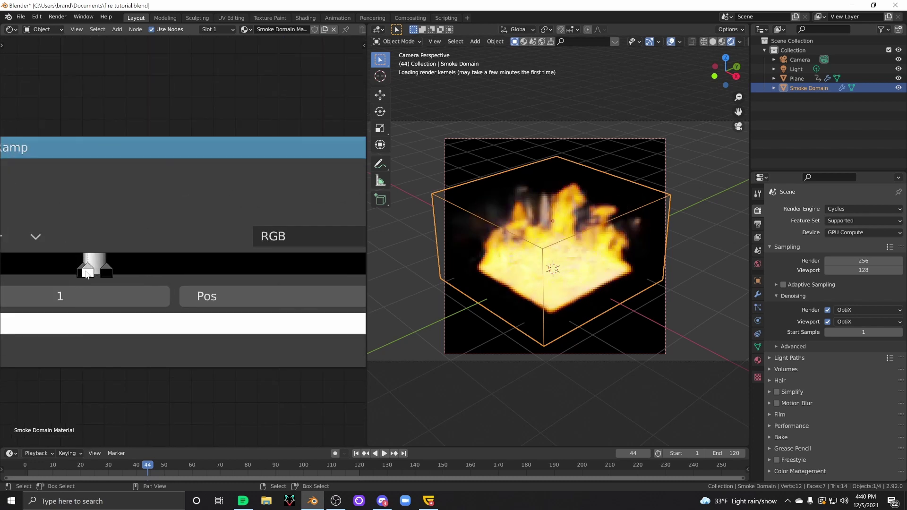
{"action": "left_click", "coordinate": [107, 272]}
{"action": "scroll", "coordinate": [107, 273], "scroll_direction": "down", "scroll_amount": 4}
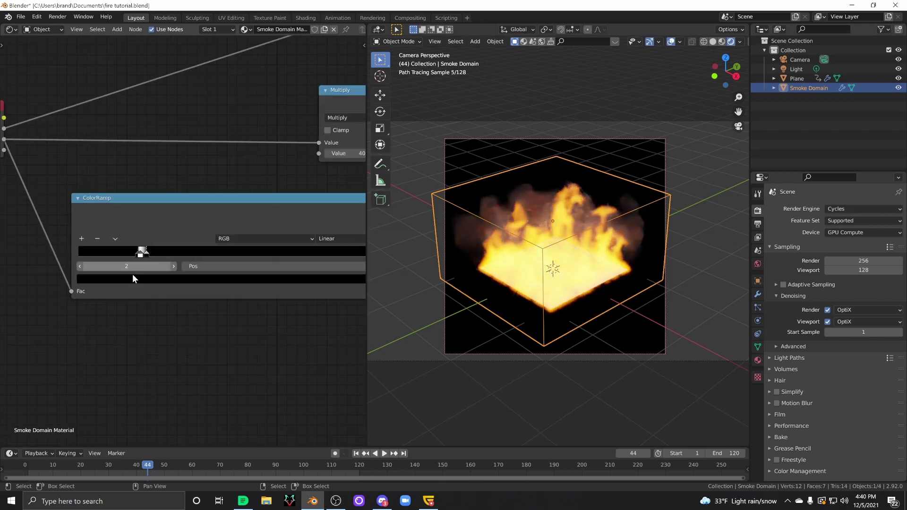
Connect the ColorRamp-fed 114.3 Multiply's Value output to the Emission Strength input.
{"action": "middle_click_drag", "start_coordinate": [239, 195], "coordinate": [75, 220]}
{"action": "middle_click_drag", "start_coordinate": [308, 243], "coordinate": [221, 216]}
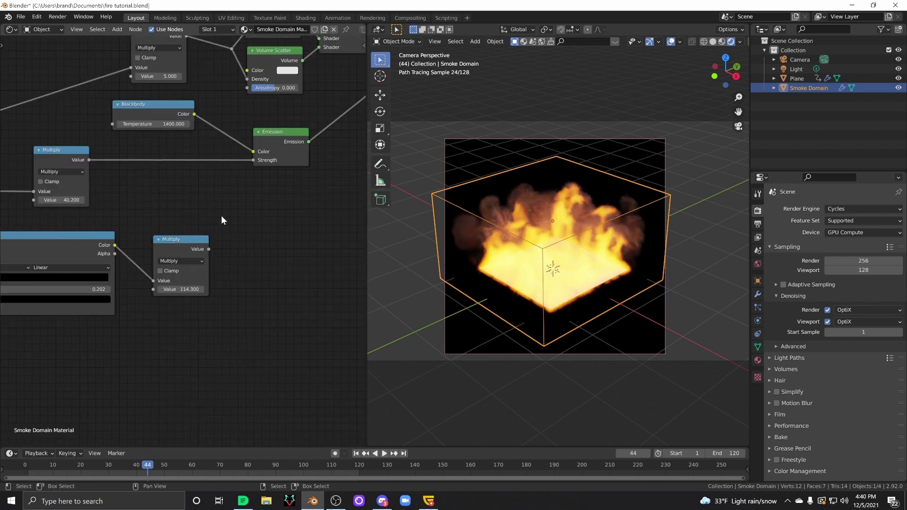
{"action": "left_click_drag", "start_coordinate": [209, 250], "coordinate": [254, 160]}
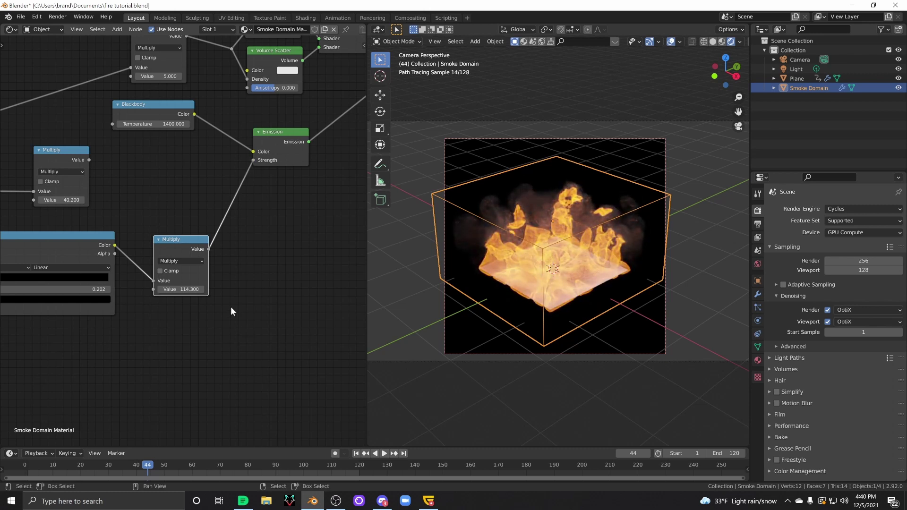
{"action": "scroll", "coordinate": [588, 277], "scroll_direction": "up", "scroll_amount": 2}
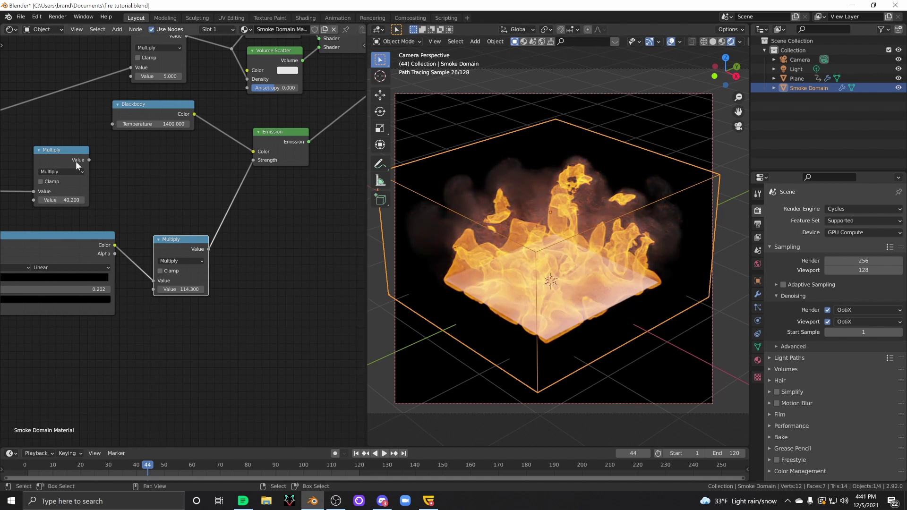
{"action": "left_click_drag", "start_coordinate": [88, 160], "coordinate": [251, 160]}
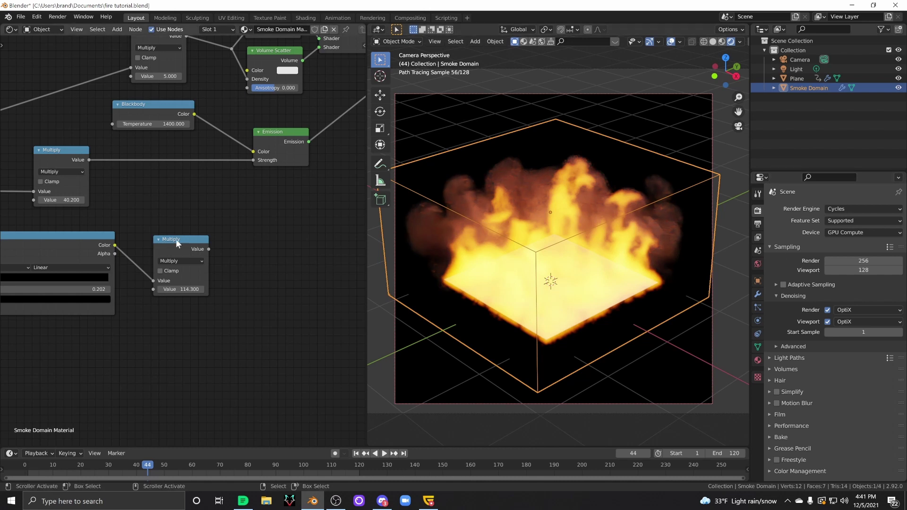
{"action": "left_click_drag", "start_coordinate": [209, 249], "coordinate": [253, 160]}
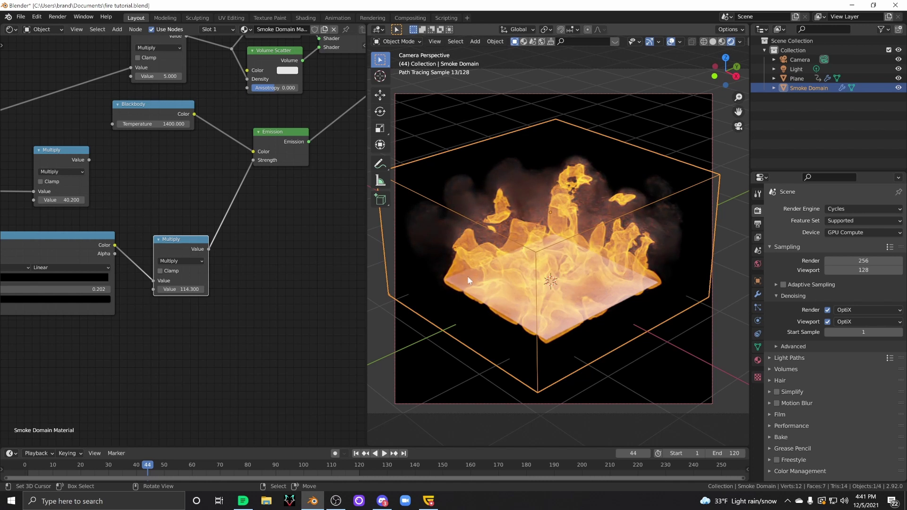
{"action": "scroll", "coordinate": [563, 290], "scroll_direction": "down", "scroll_amount": 2}
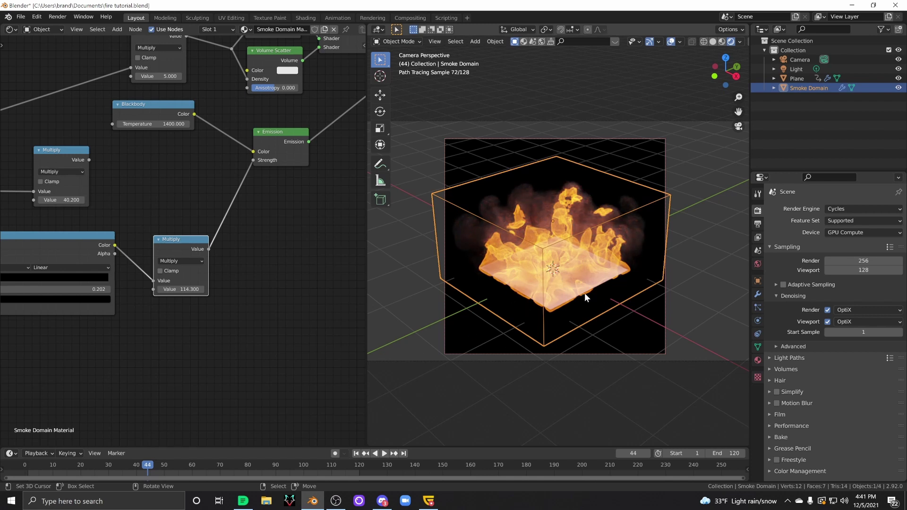
{"action": "scroll", "coordinate": [155, 273], "scroll_direction": "down", "scroll_amount": 5}
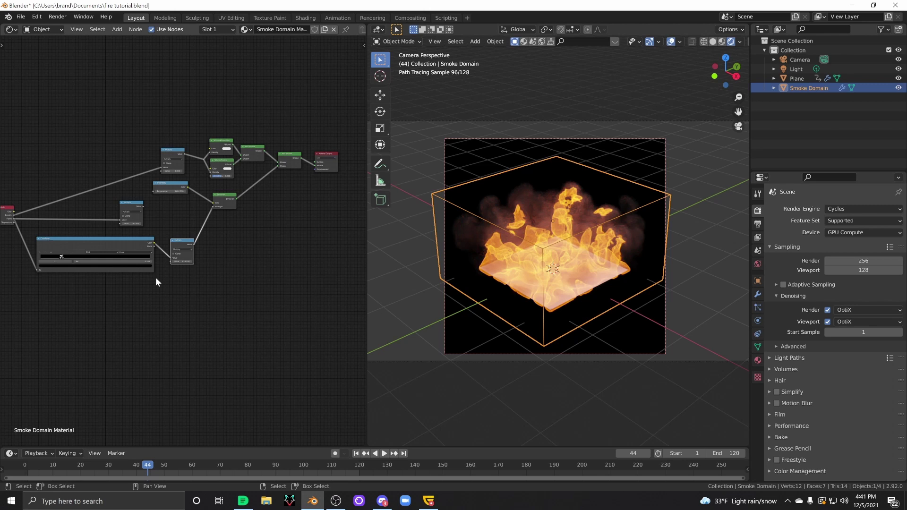
{"action": "scroll", "coordinate": [155, 277], "scroll_direction": "up", "scroll_amount": 3}
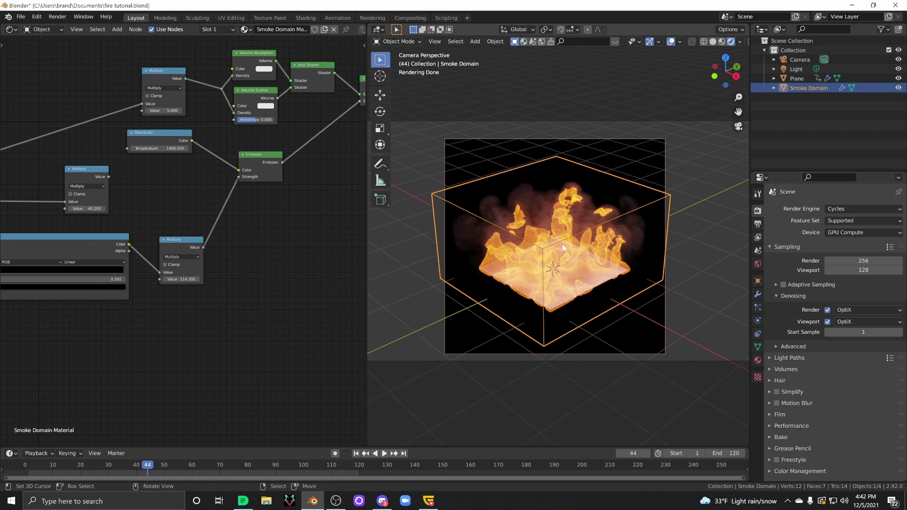
Relink Emission Strength to the upper 40.2 Multiply node's Value output.
{"action": "scroll", "coordinate": [591, 289], "scroll_direction": "down", "scroll_amount": 2}
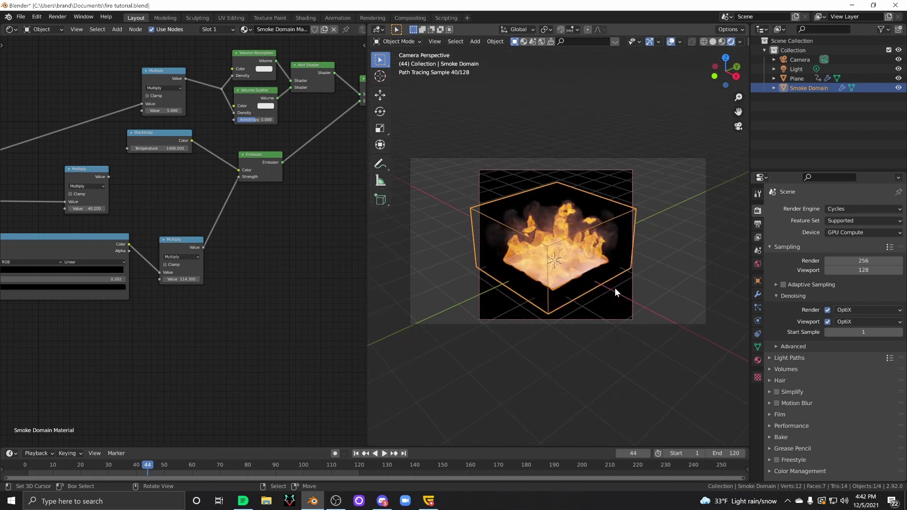
{"action": "scroll", "coordinate": [563, 283], "scroll_direction": "up", "scroll_amount": 3}
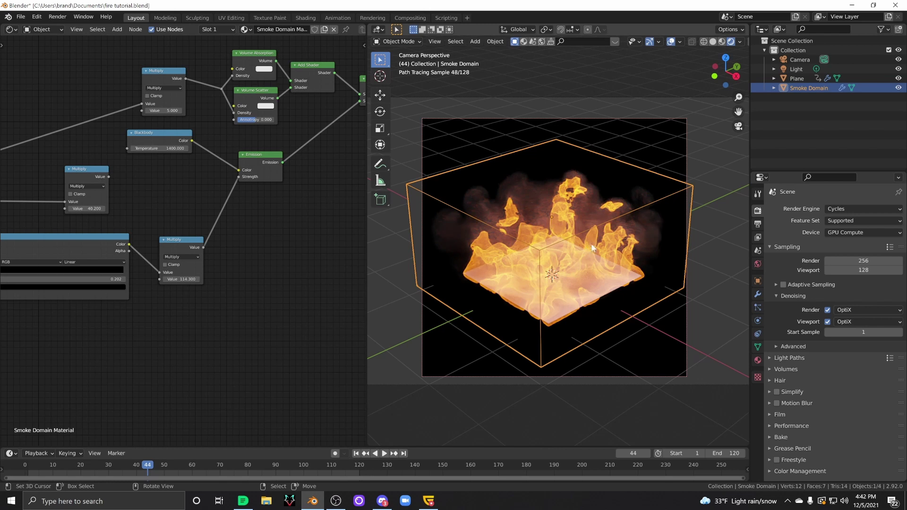
{"action": "scroll", "coordinate": [548, 257], "scroll_direction": "down", "scroll_amount": 1}
{"action": "scroll", "coordinate": [540, 257], "scroll_direction": "up", "scroll_amount": 1}
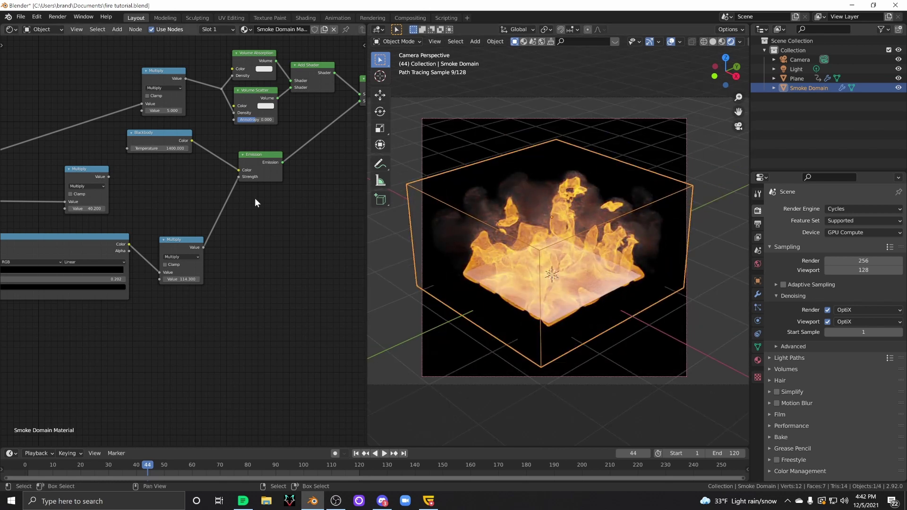
{"action": "left_click_drag", "start_coordinate": [108, 176], "coordinate": [240, 177]}
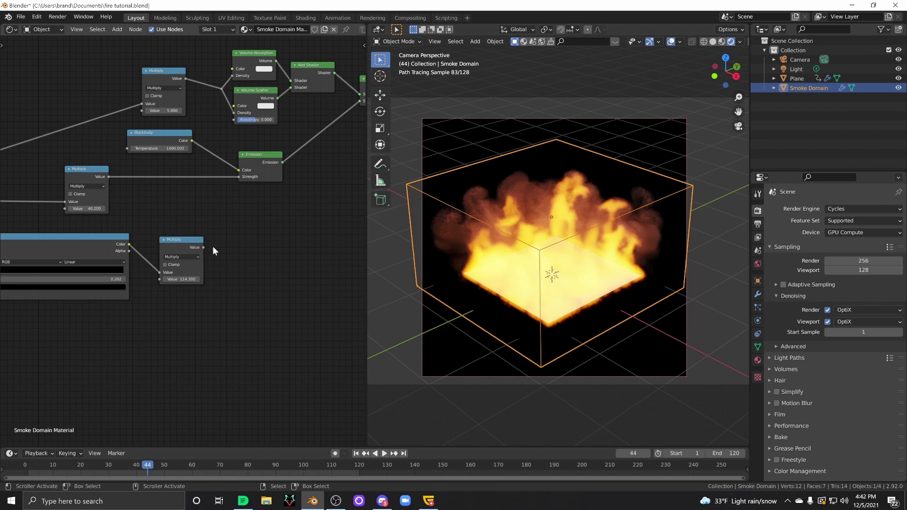
Reconnect the lower 114.3 Multiply node's Value output to Emission Strength.
{"action": "left_click", "coordinate": [200, 246]}
{"action": "left_click_drag", "start_coordinate": [203, 248], "coordinate": [238, 176]}
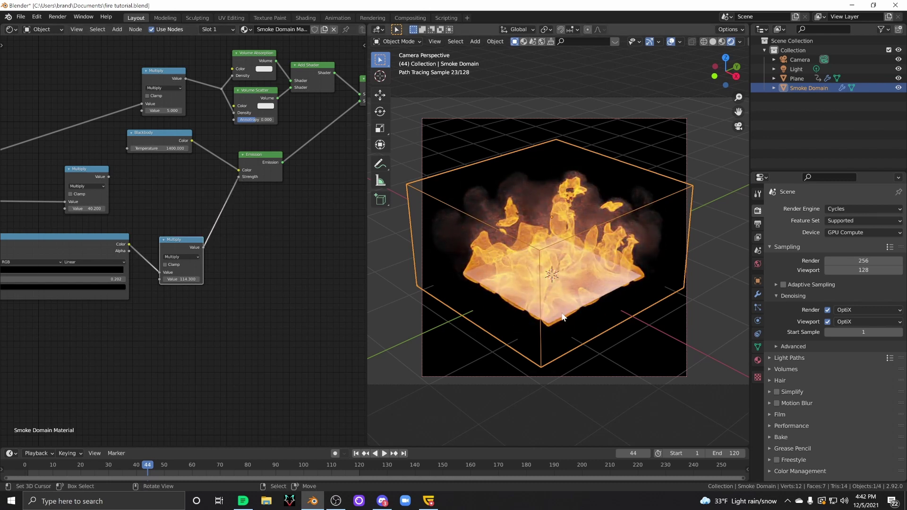
{"action": "scroll", "coordinate": [562, 314], "scroll_direction": "up", "scroll_amount": 1}
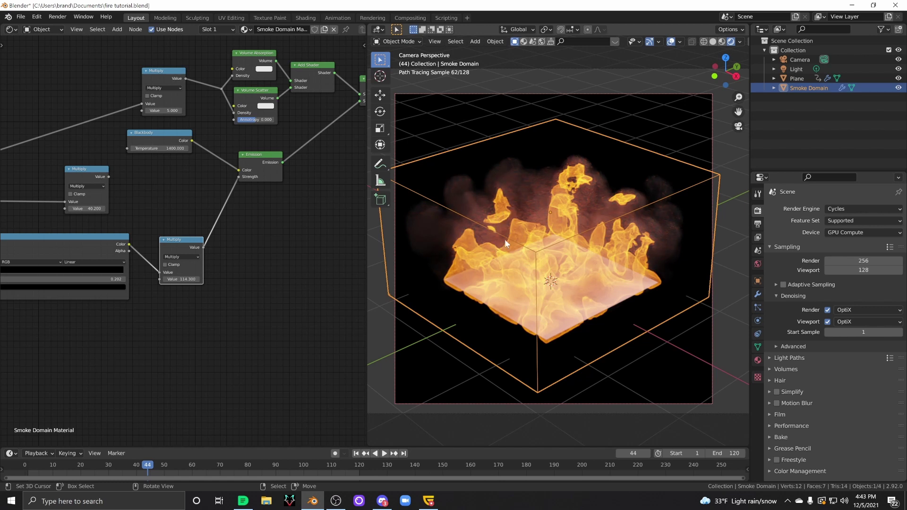
{"action": "scroll", "coordinate": [560, 242], "scroll_direction": "down", "scroll_amount": 2}
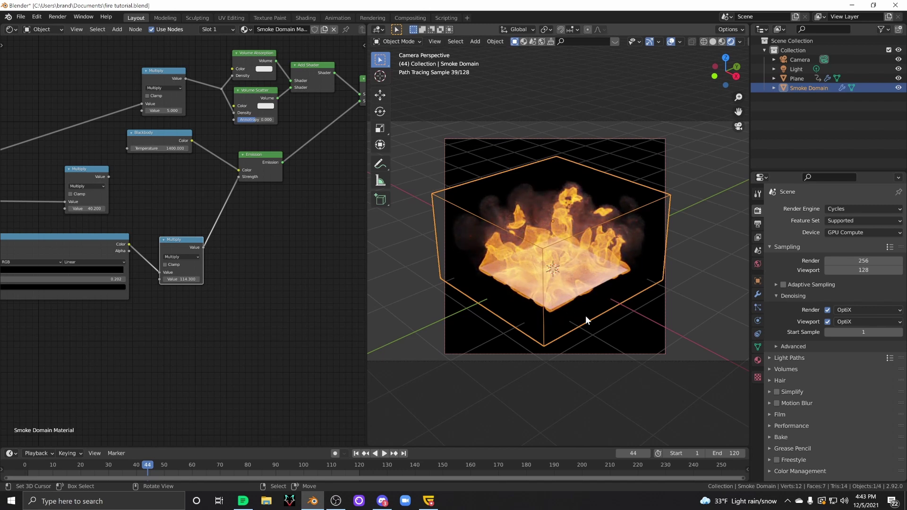
{"action": "scroll", "coordinate": [586, 315], "scroll_direction": "down", "scroll_amount": 2}
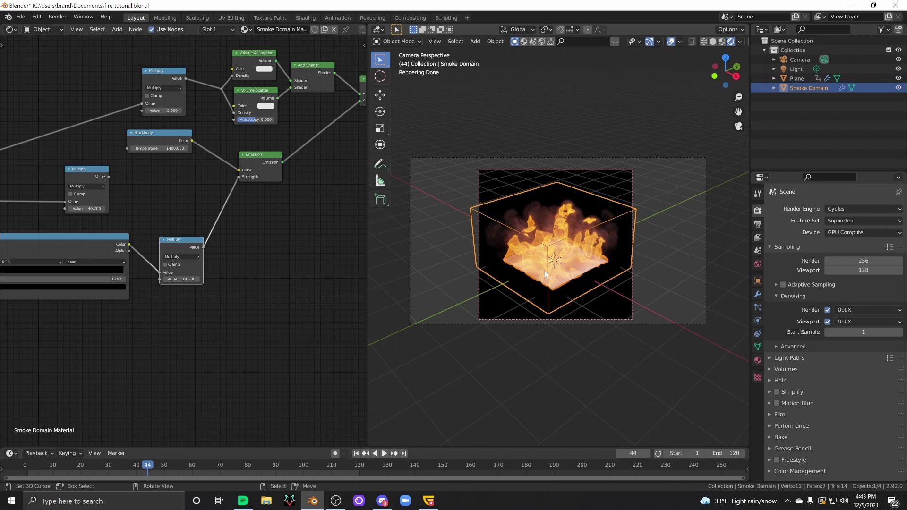
{"action": "scroll", "coordinate": [544, 271], "scroll_direction": "up", "scroll_amount": 4}
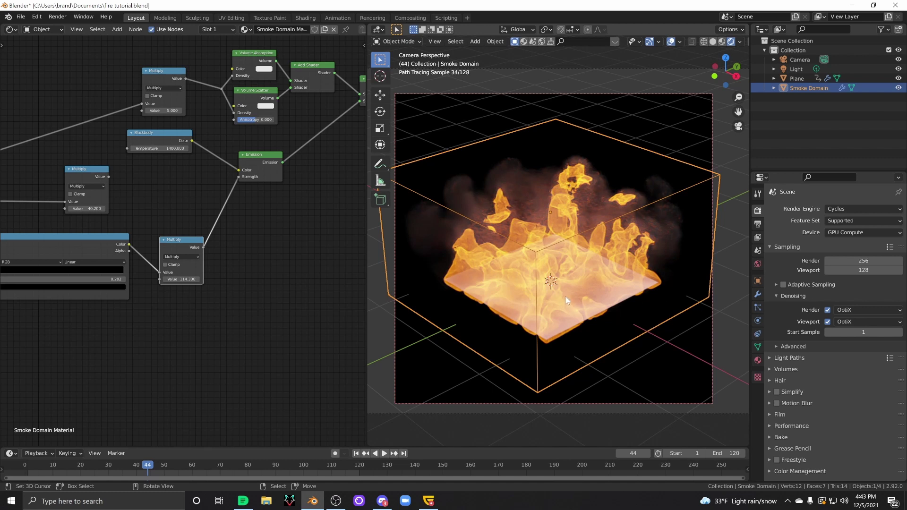
{"action": "scroll", "coordinate": [565, 296], "scroll_direction": "down", "scroll_amount": 2}
{"action": "scroll", "coordinate": [595, 246], "scroll_direction": "down", "scroll_amount": 3}
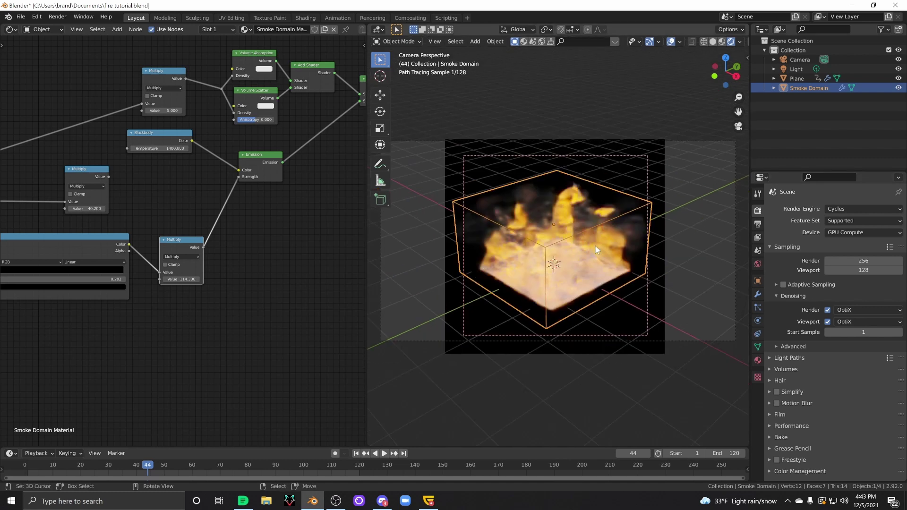
Cover the camera frame with the render region, save fire tutorial.blend, and switch to Solid shading.
{"action": "key", "text": "ctrl+b"}
{"action": "mouse_move", "coordinate": [392, 142]}
{"action": "left_mouse_down"}
{"action": "mouse_move", "coordinate": [702, 323]}
{"action": "mouse_move", "coordinate": [717, 342]}
{"action": "left_mouse_up"}
{"action": "key", "text": "ctrl+s"}
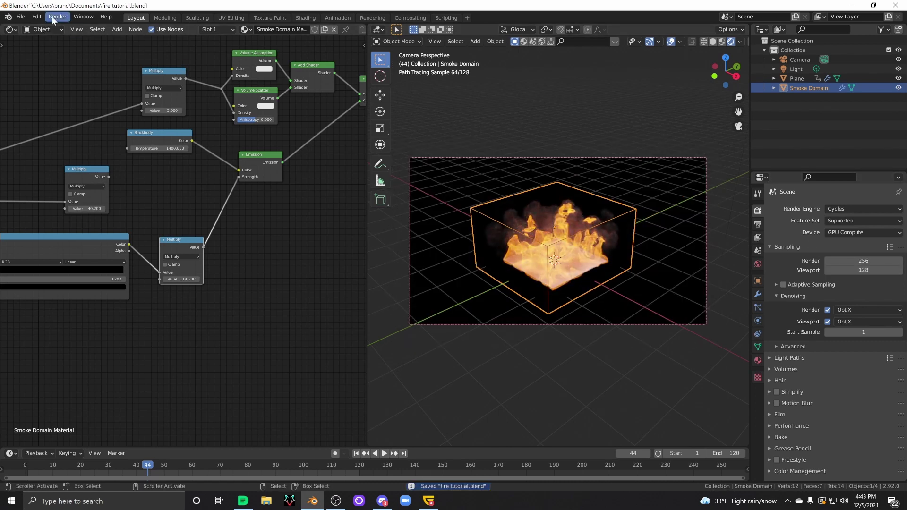
{"action": "left_click", "coordinate": [713, 41]}
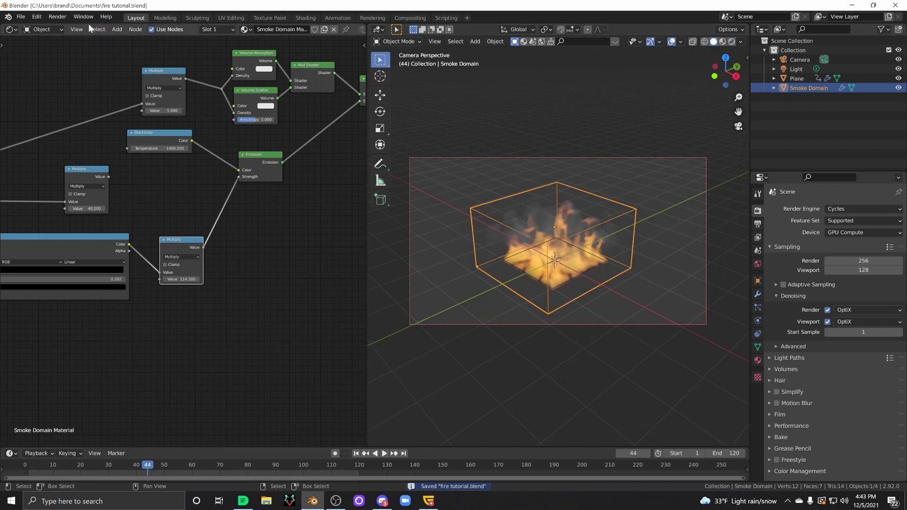
{"action": "left_click", "coordinate": [57, 16]}
Render the final image of frame 44 and zoom into the finished fire.
{"action": "left_click", "coordinate": [57, 27]}
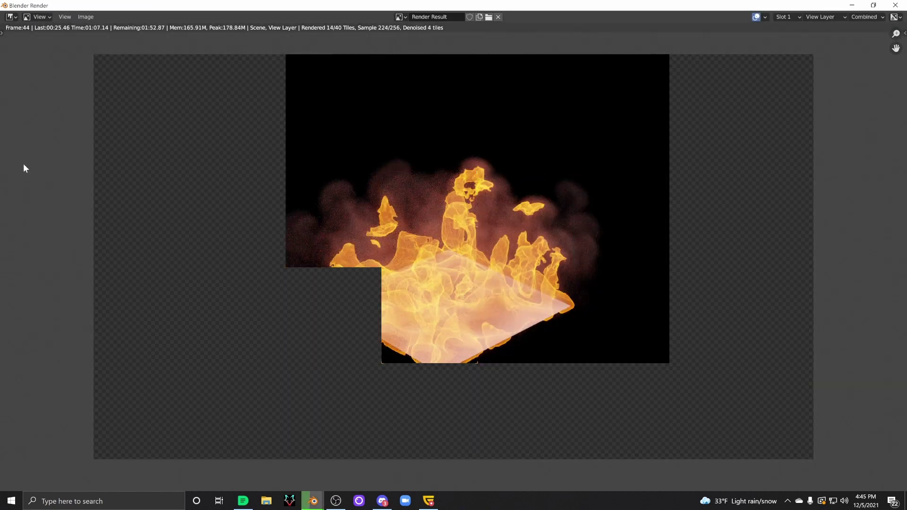
{"action": "scroll", "coordinate": [102, 362], "scroll_direction": "up", "scroll_amount": 3}
{"action": "scroll", "coordinate": [204, 219], "scroll_direction": "down", "scroll_amount": 3}
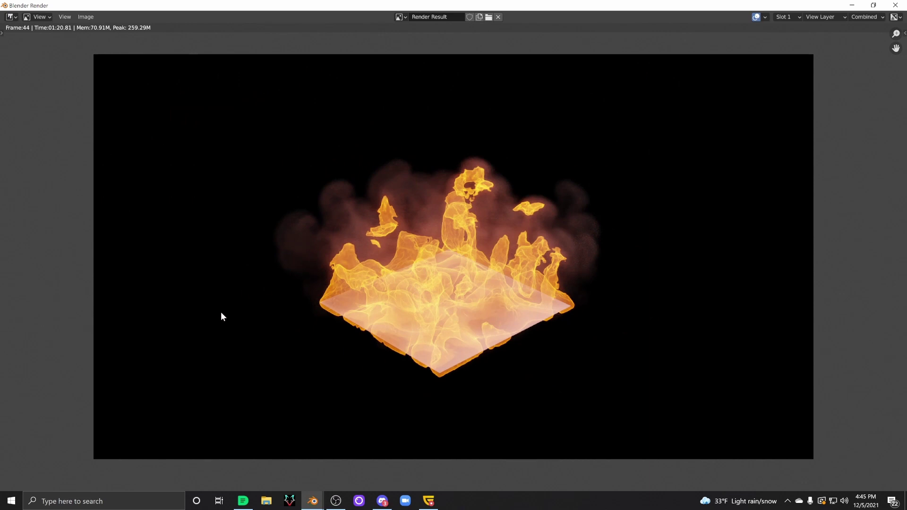
{"action": "scroll", "coordinate": [358, 293], "scroll_direction": "up", "scroll_amount": 3}
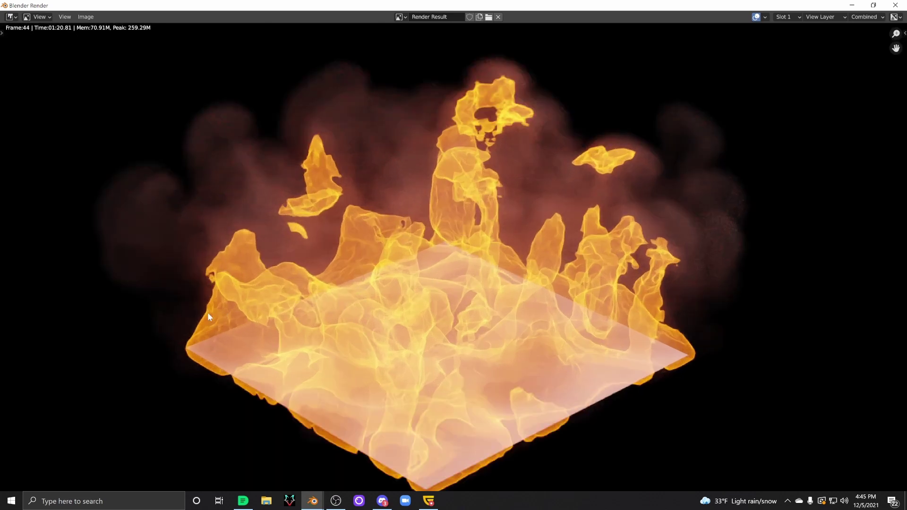